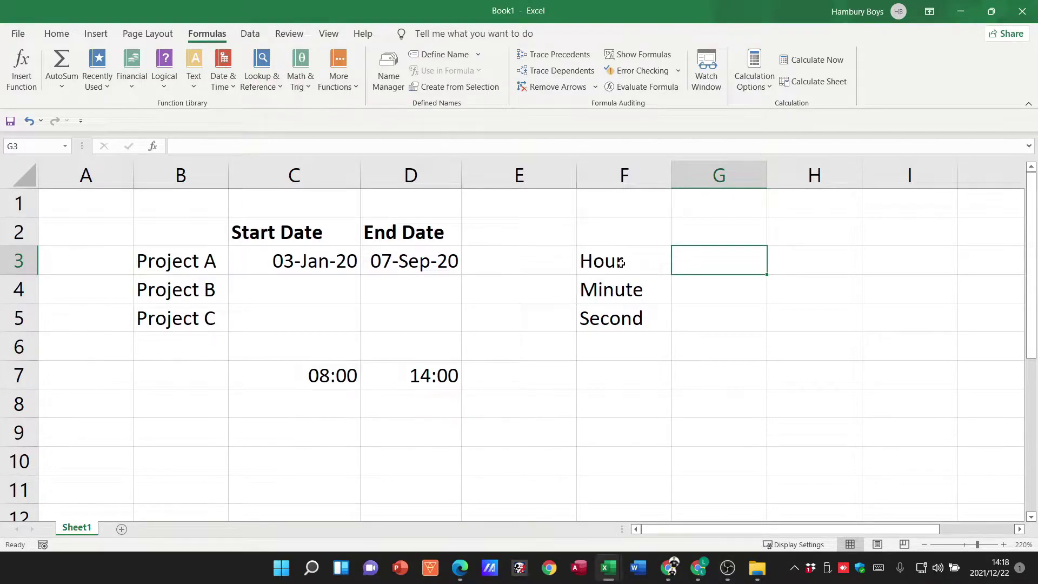
Enter =HOUR(C7) in G3 with Insert Function, returning 8 from the 08:00 start time
left_click(322, 376)
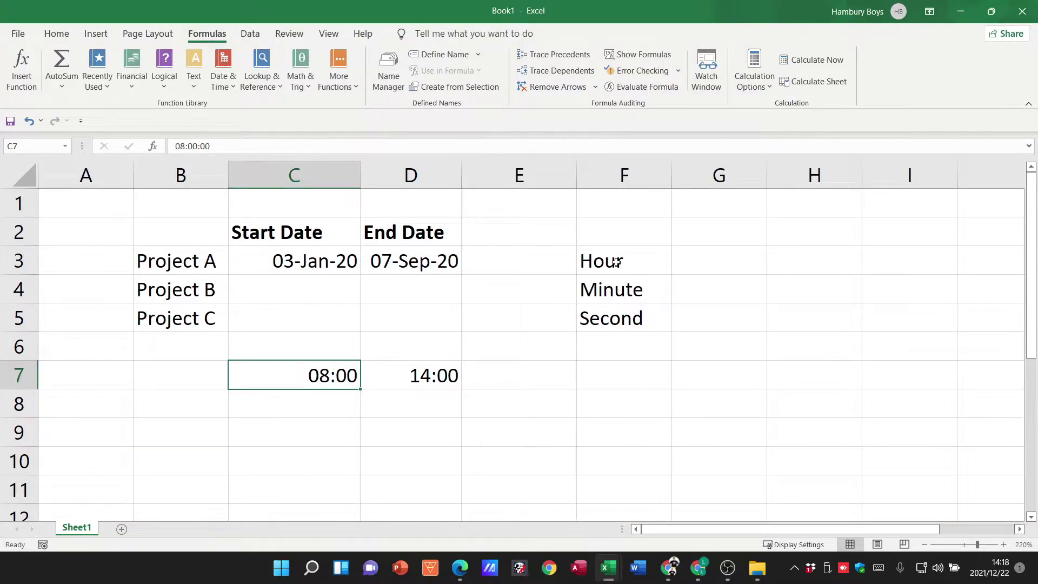
left_click(616, 262)
left_click(696, 260)
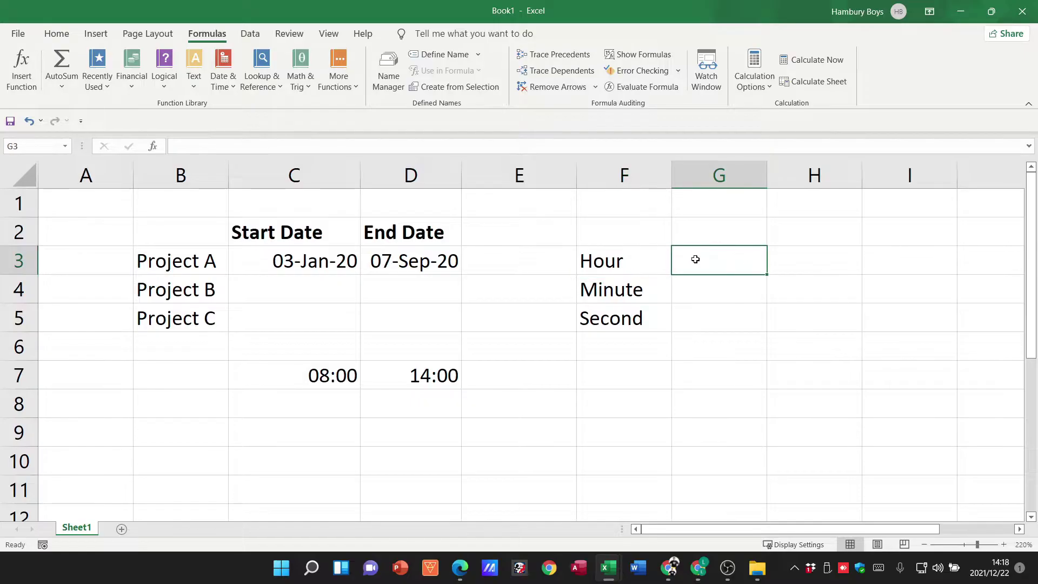
left_click(22, 69)
double_click(653, 262)
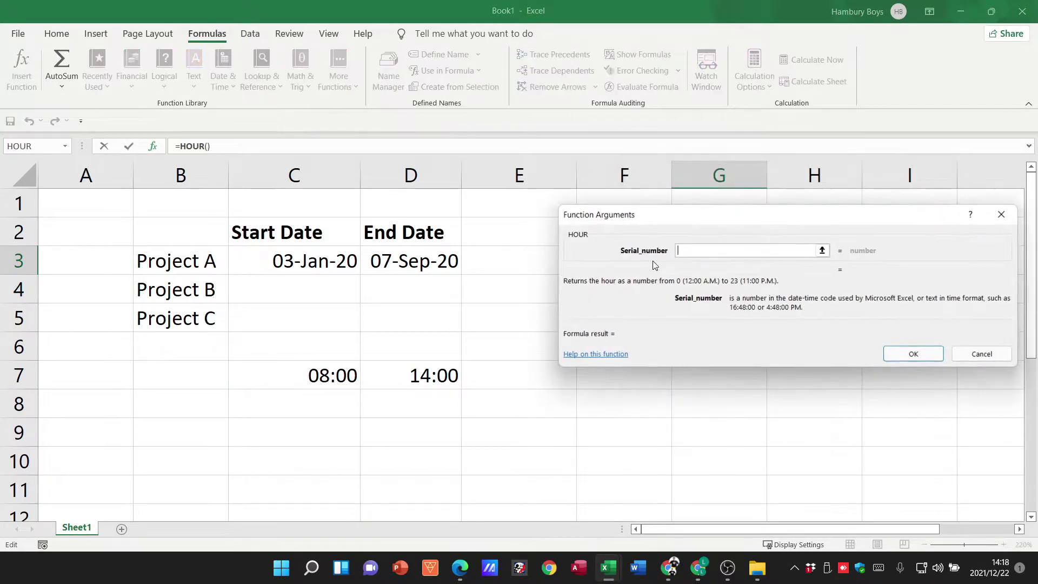
left_click(340, 375)
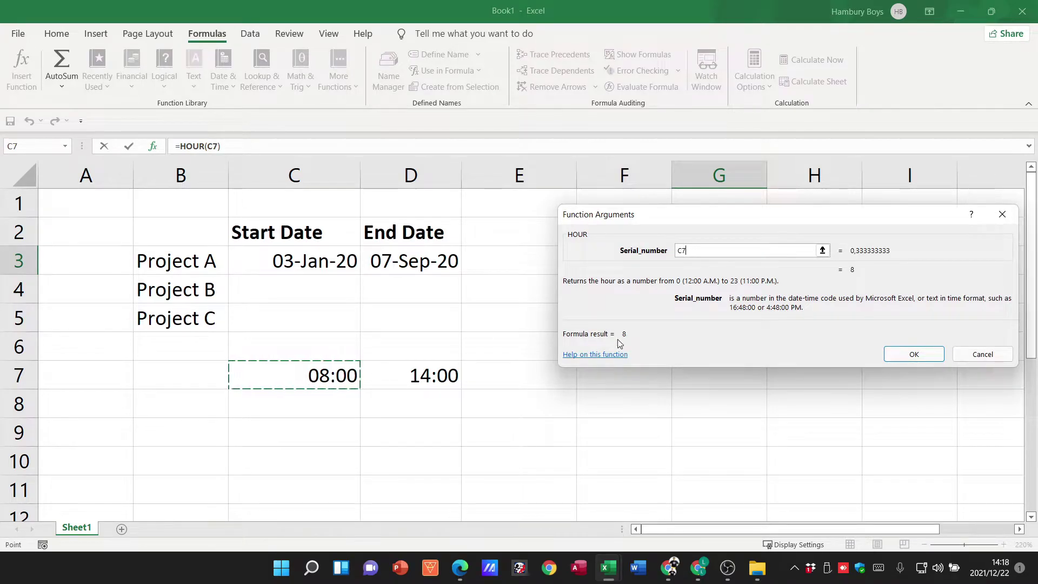
left_click(913, 354)
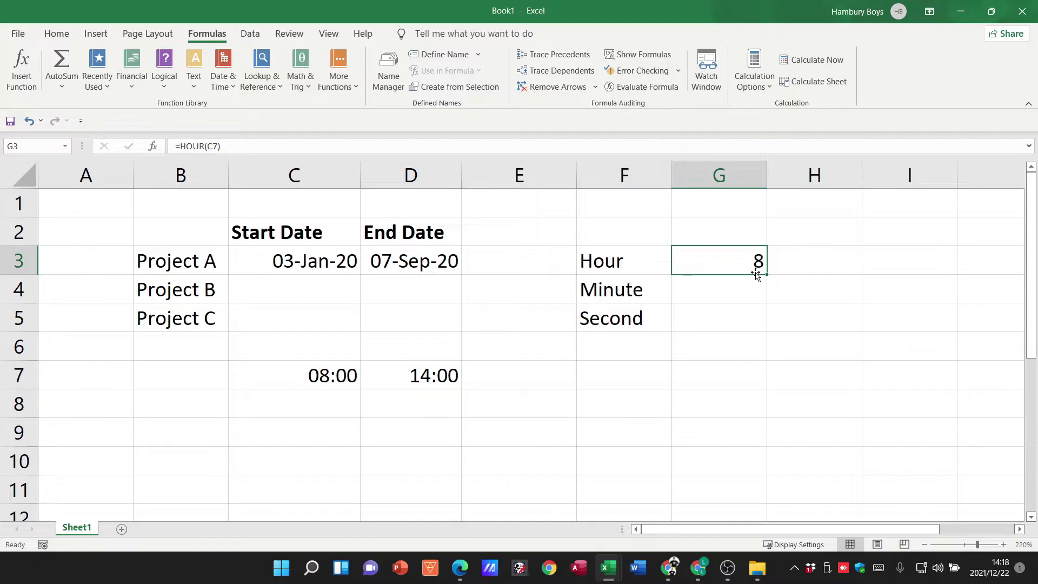
Start editing the seconds and minutes of the C7 start time, then discard the changes
left_click(339, 372)
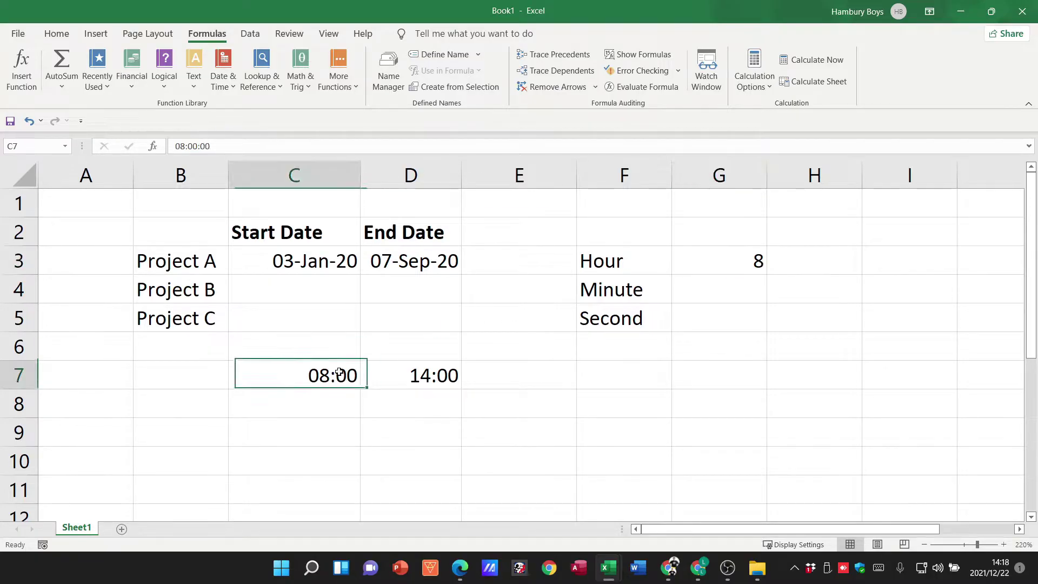
double_click(339, 372)
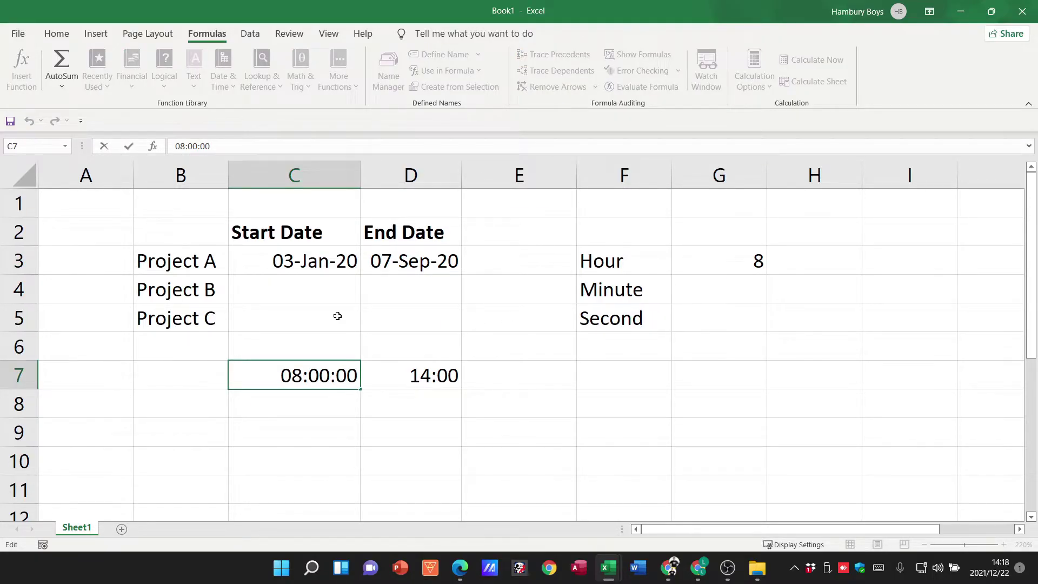
key("BackSpace")
key("BackSpace")
type("45")
key("Delete")
type("3")
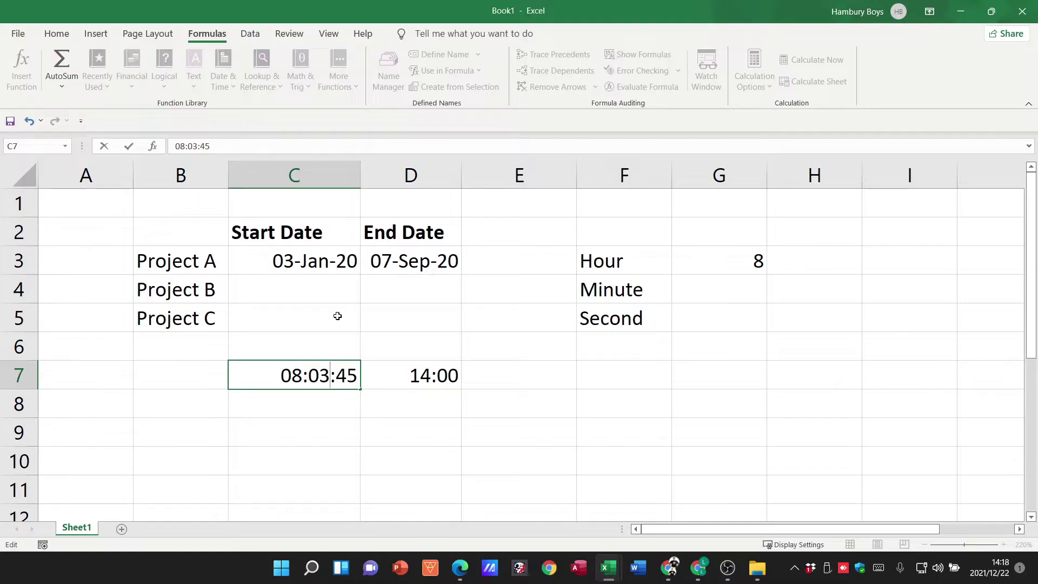
key("Escape")
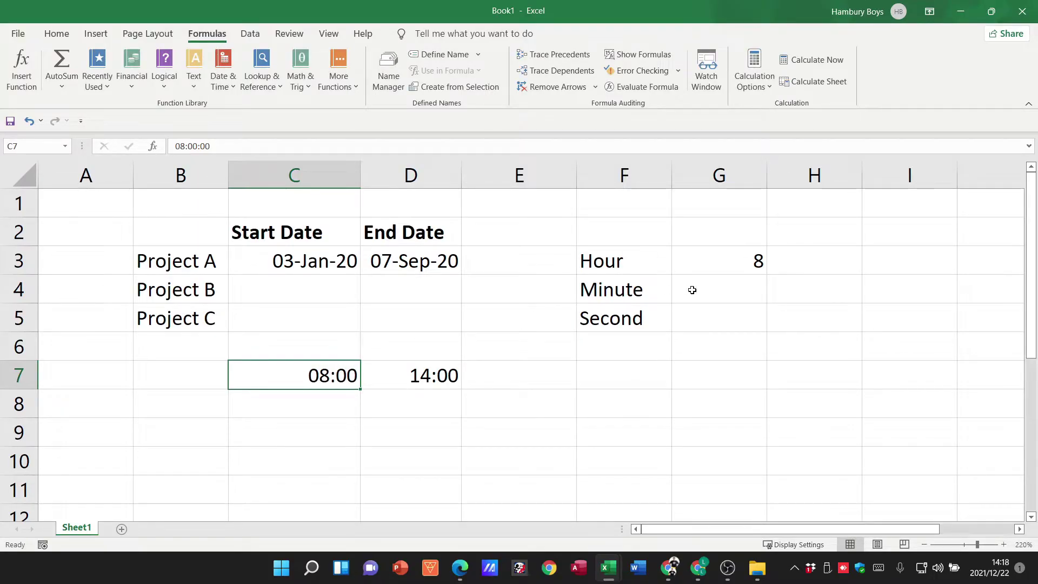
Enter =MINUTE(C7) in G4 by searching 'minute' in Insert Function, returning 0
left_click(676, 293)
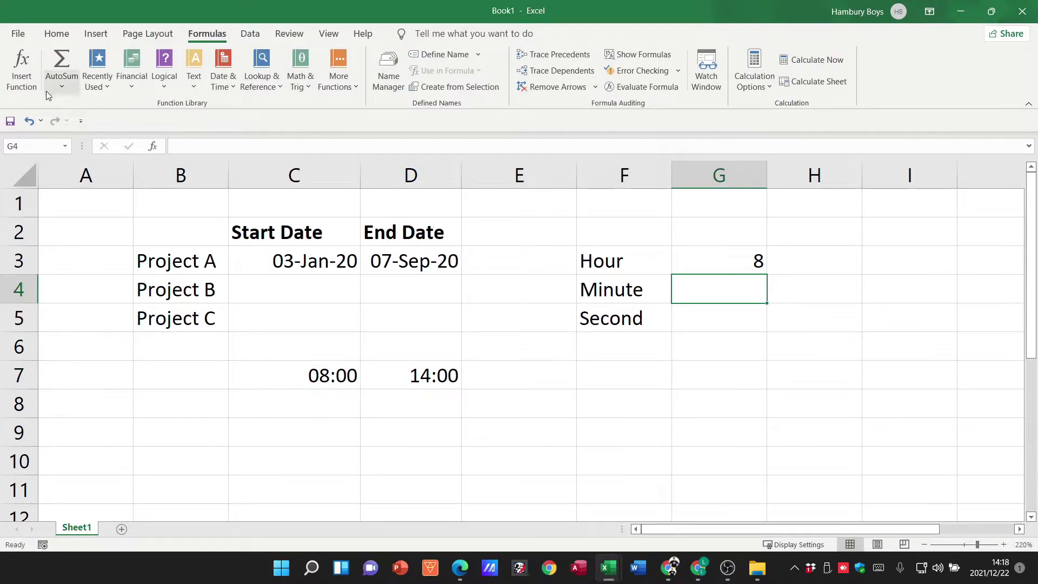
left_click(22, 70)
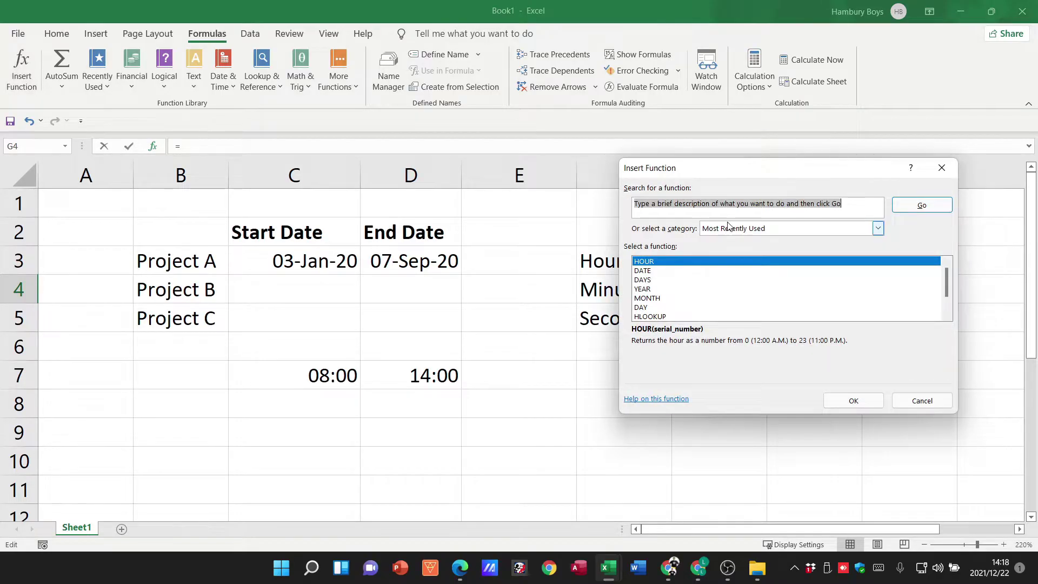
type("minute")
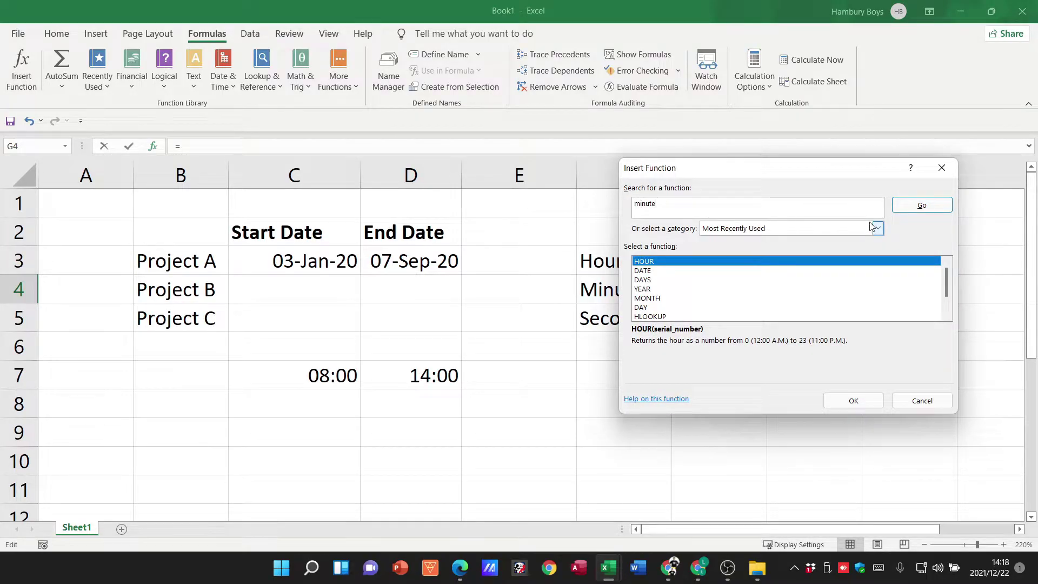
left_click(903, 209)
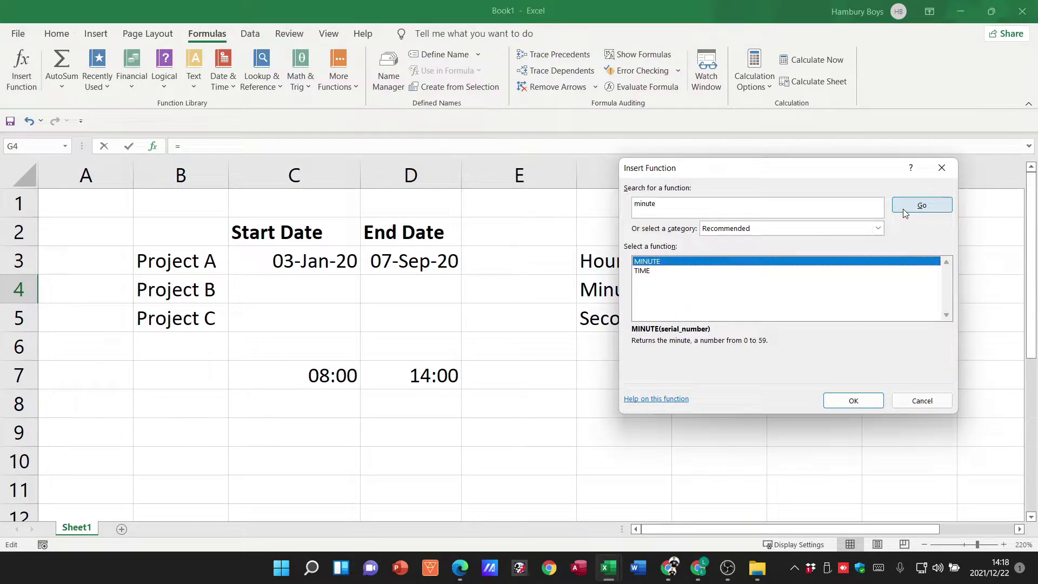
double_click(647, 263)
left_click(331, 379)
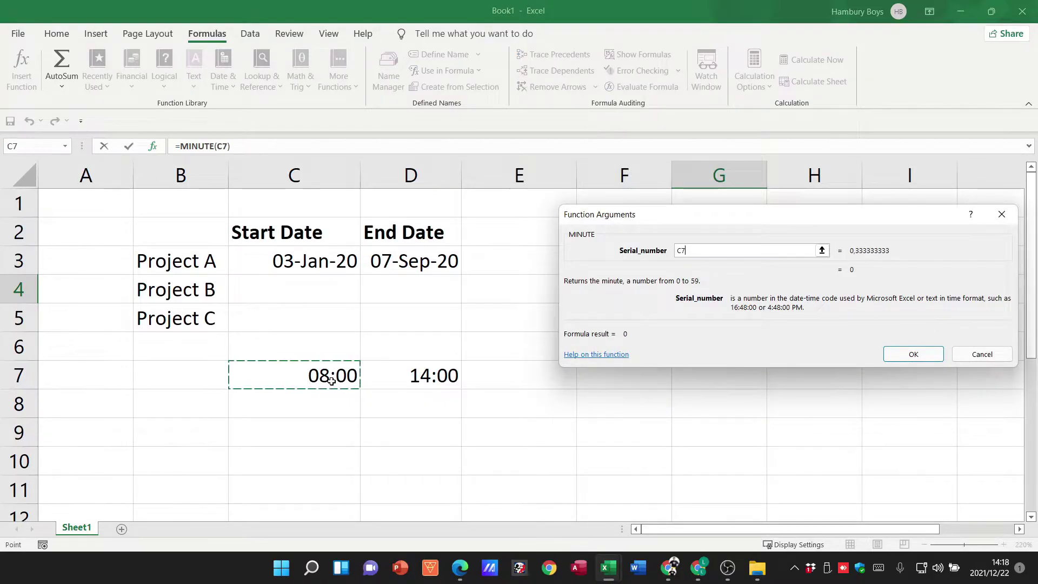
left_click(913, 355)
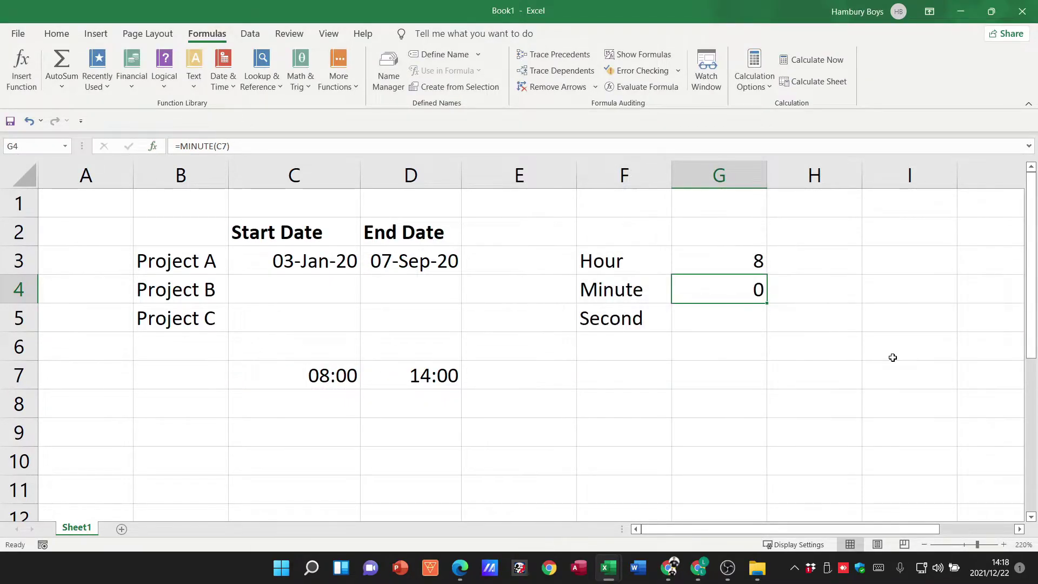
Change the minutes of the C7 start time to 03, giving 08:03
double_click(345, 372)
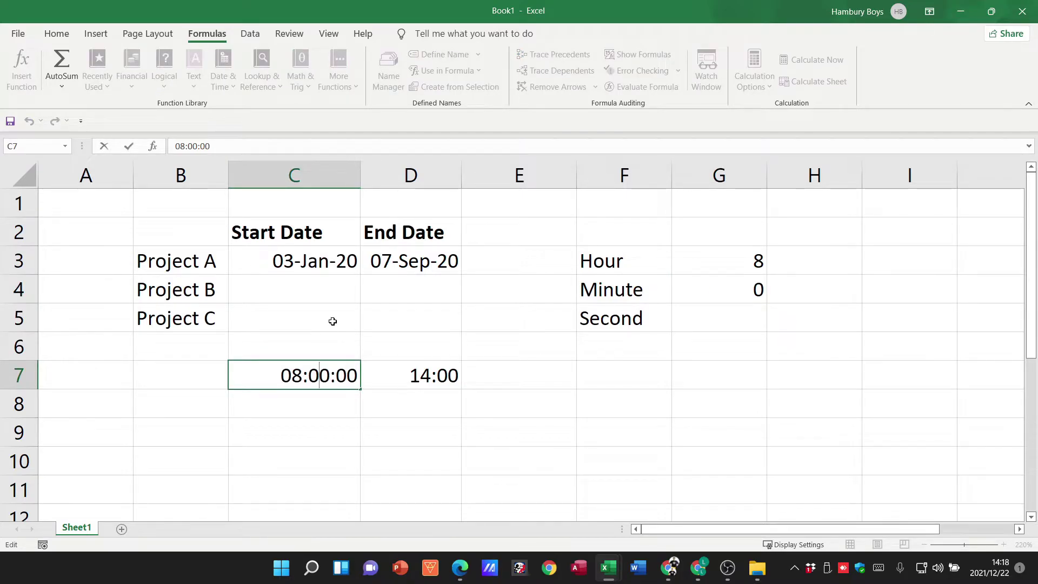
key("Delete")
type("3")
key("Return")
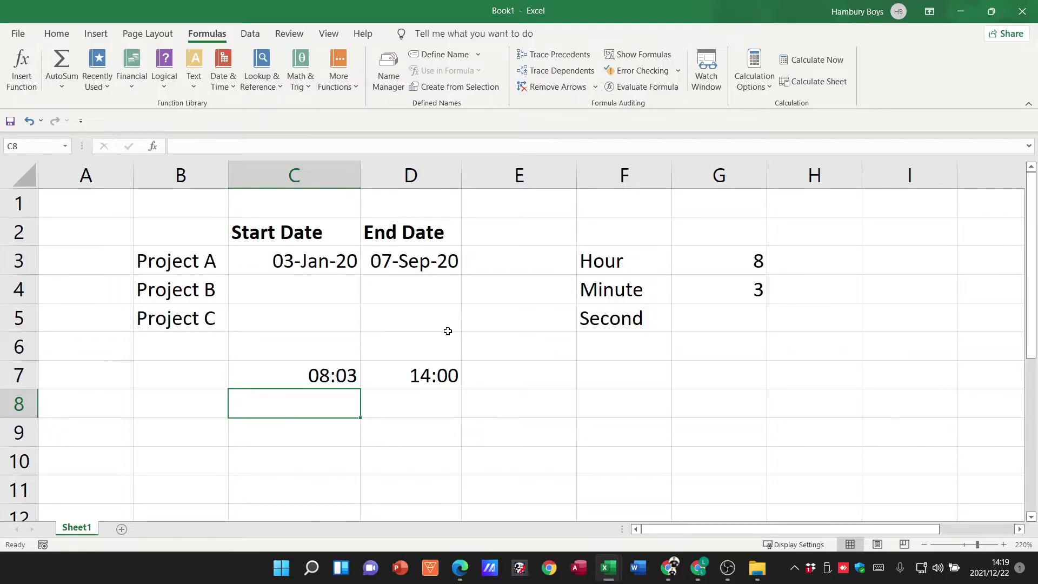
Change the seconds of the C7 start time to 45, making it 08:03:45
double_click(333, 382)
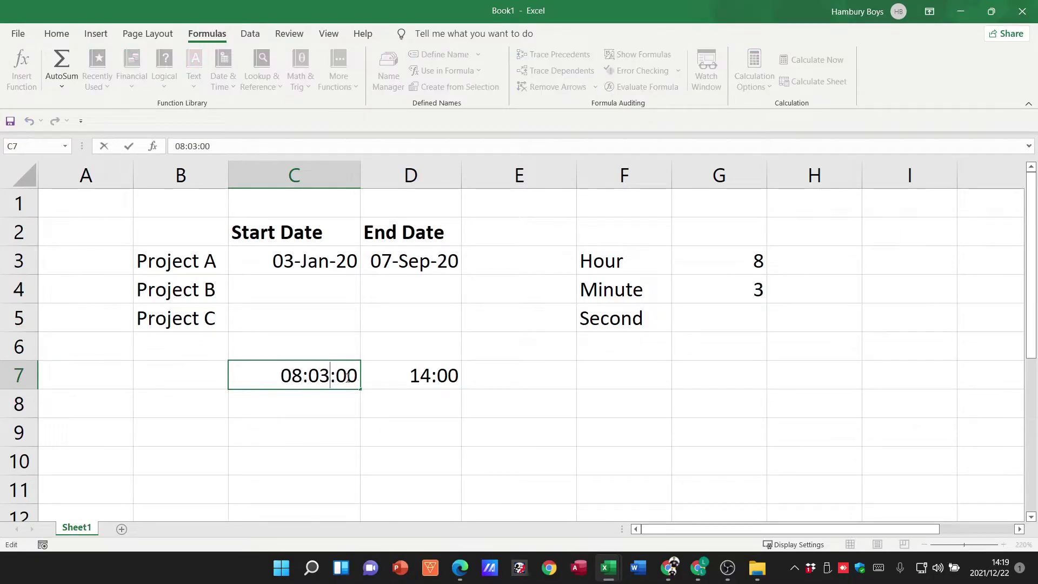
key("Delete")
key("Delete")
type("45")
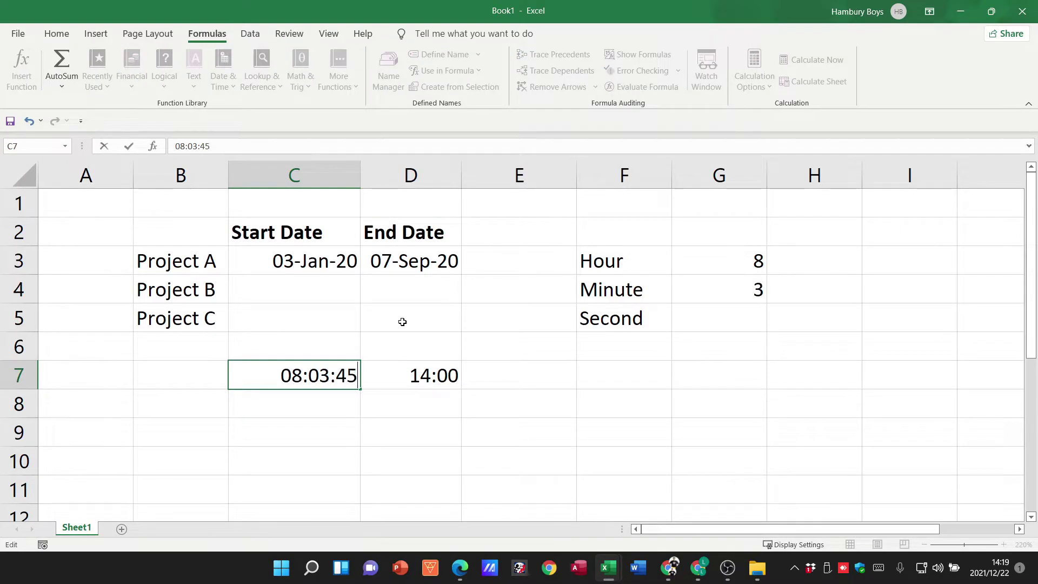
key("Return")
Enter =SECOND(C7) in G5 by searching 'second' in Insert Function, returning 45
left_click(708, 321)
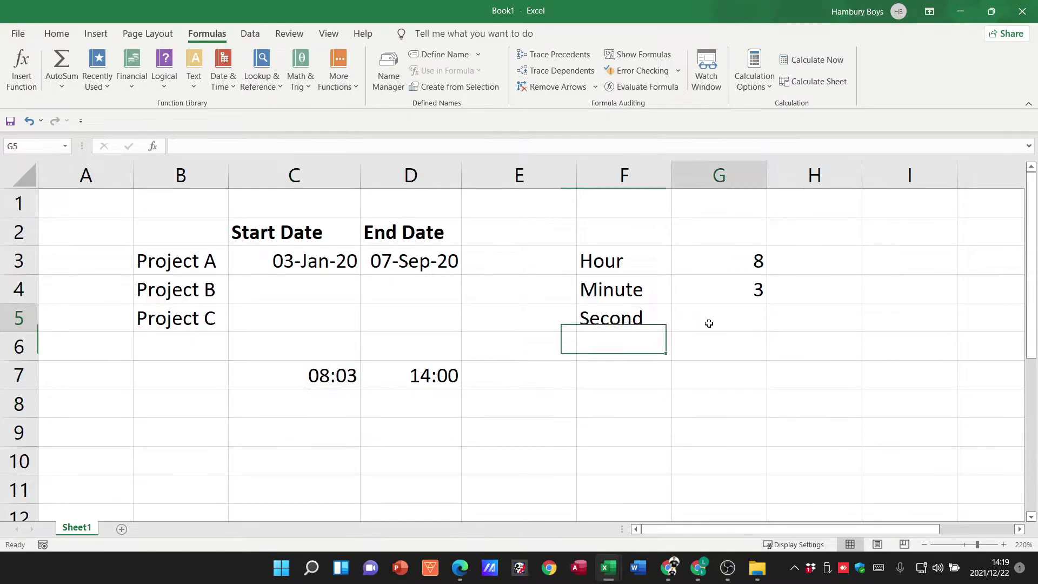
left_click(24, 82)
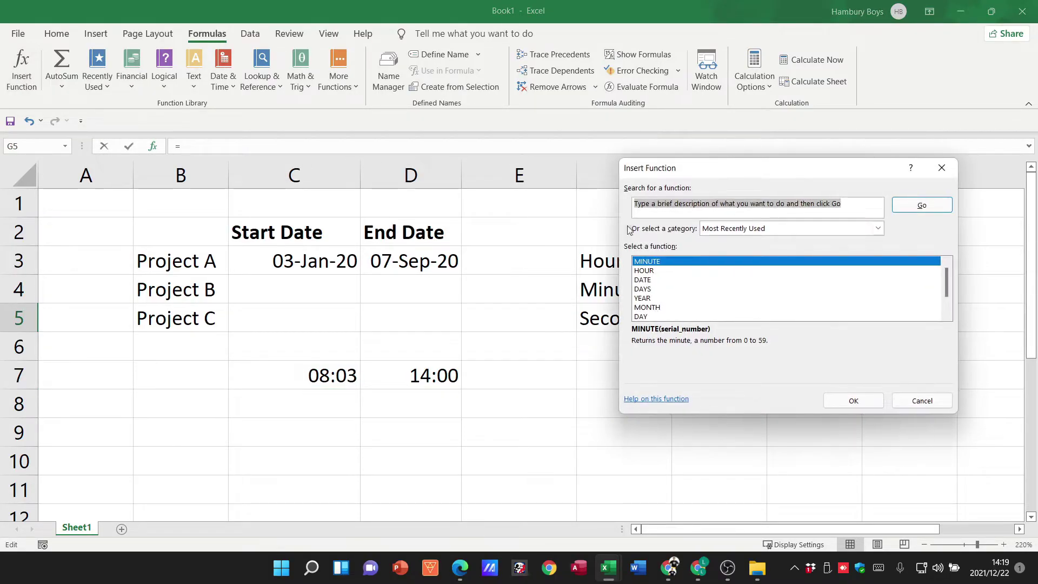
type("second")
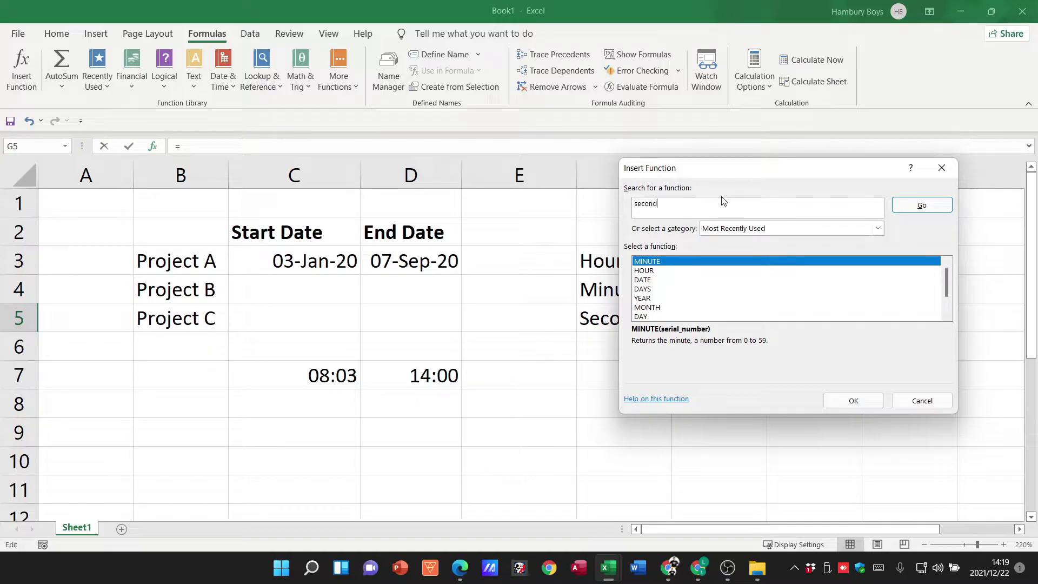
left_click(922, 205)
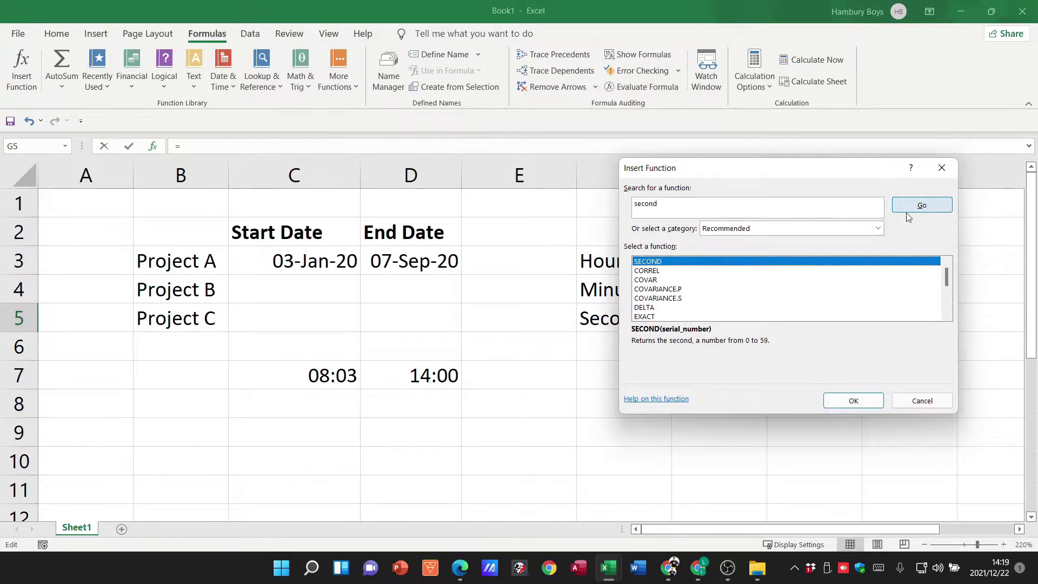
double_click(663, 263)
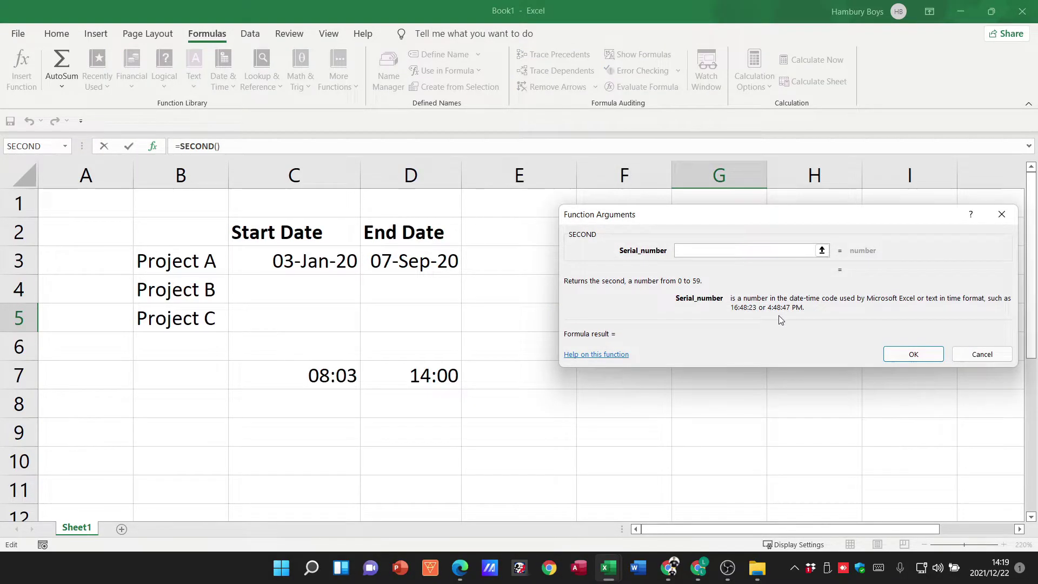
left_click(336, 374)
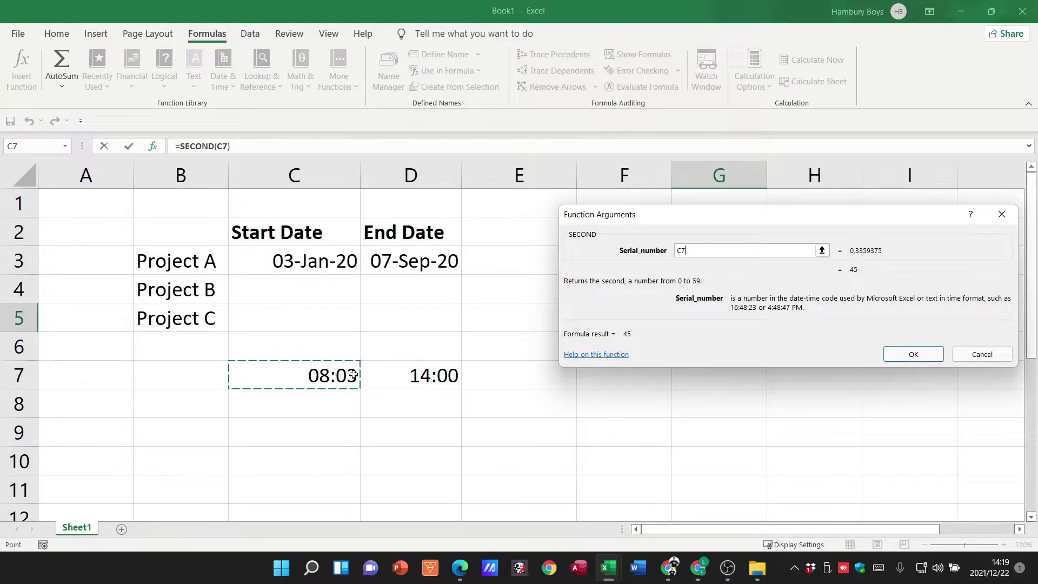
left_click(913, 354)
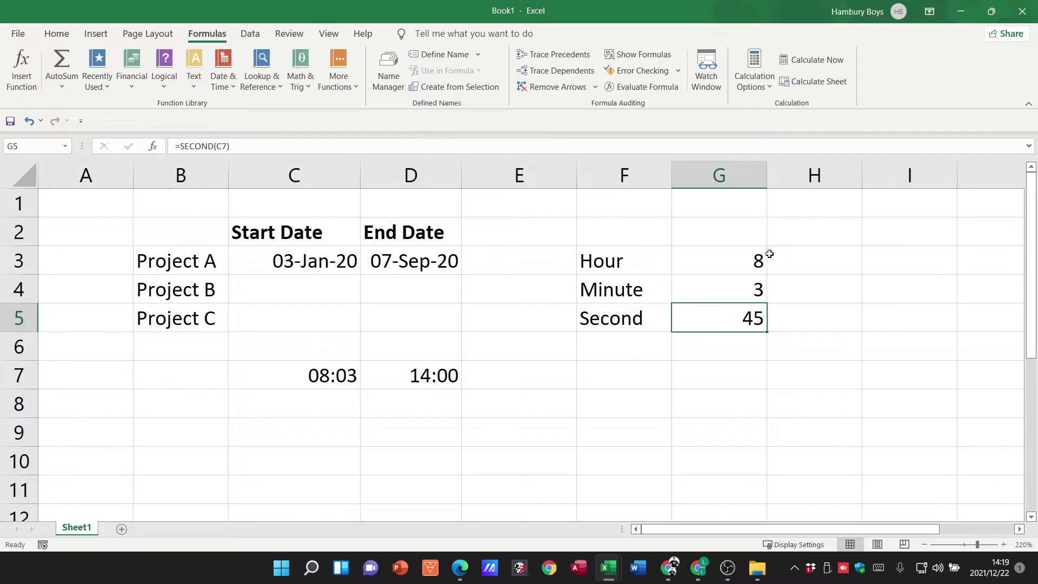
Retype the start time in C7 as 08:00
left_click(547, 374)
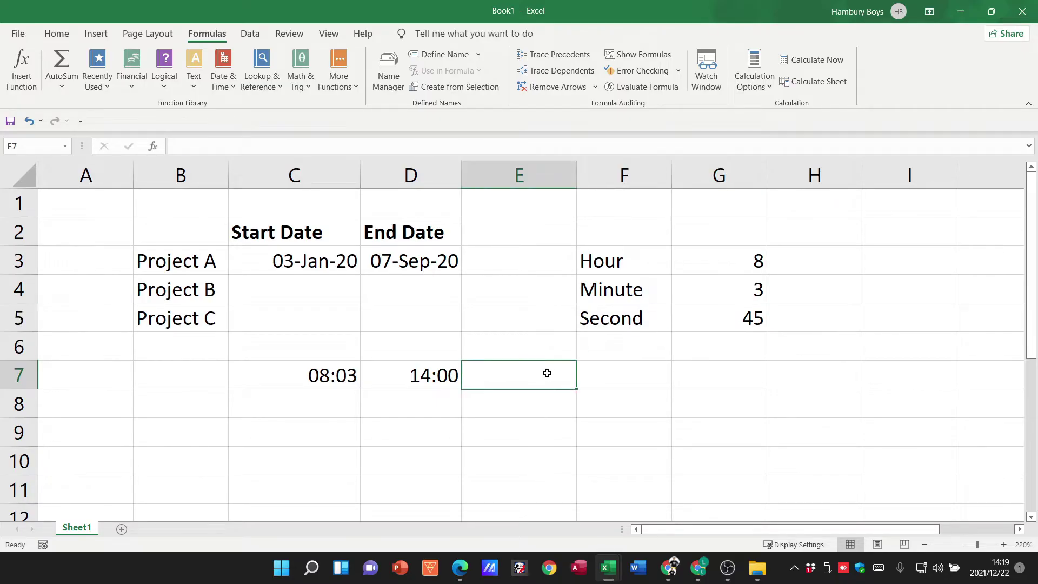
left_click(329, 373)
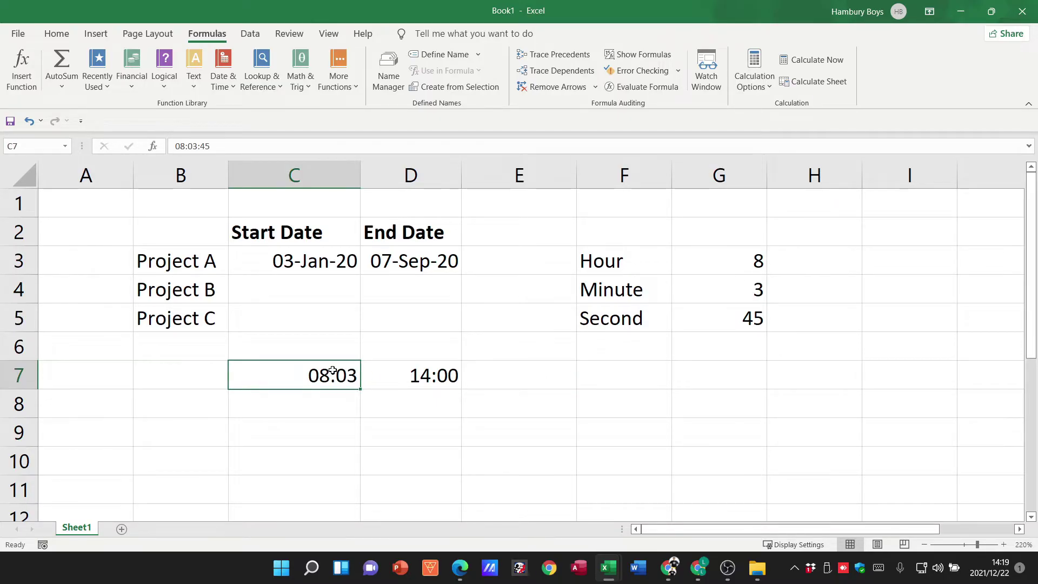
type("08")
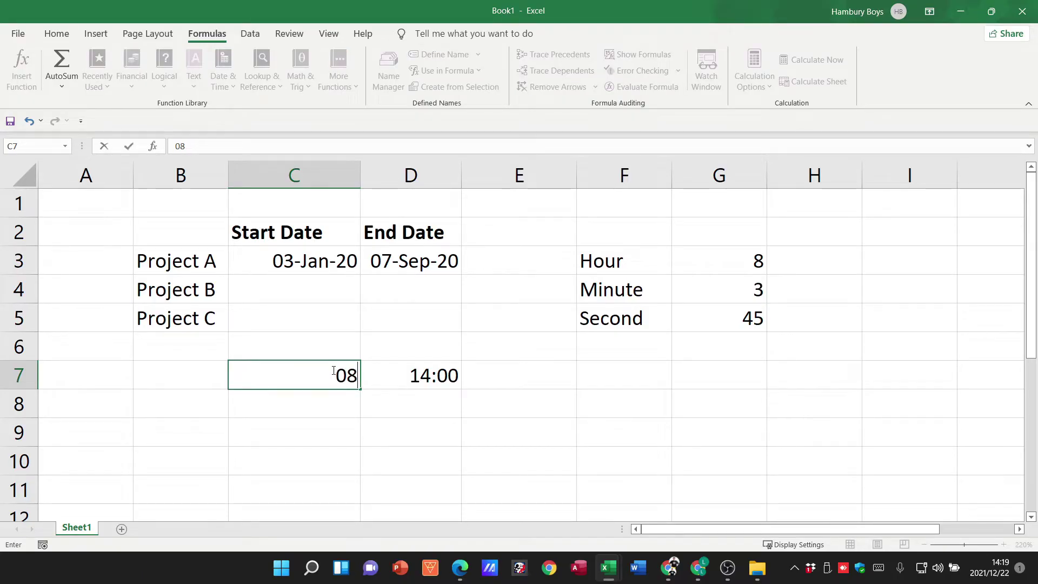
type(":00")
key("Return")
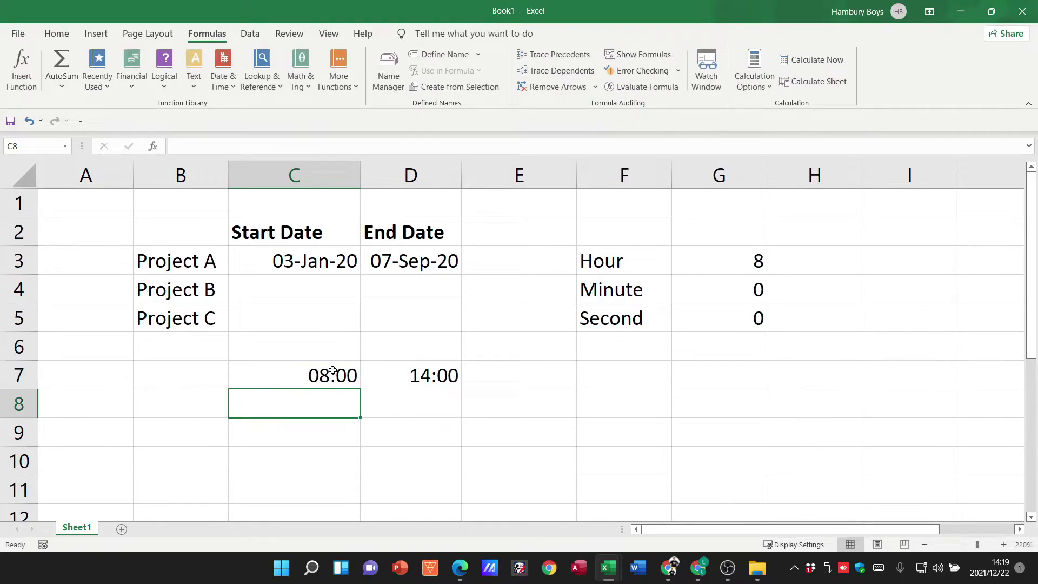
Select E7, then check the start and end times in C7 and D7
left_click(537, 380)
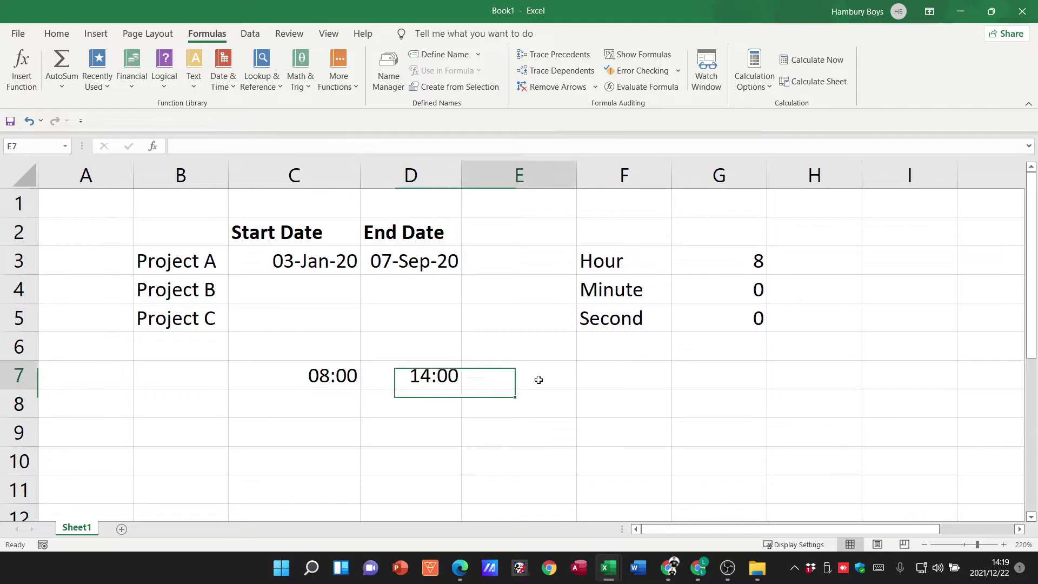
left_click(358, 375)
left_click(395, 374)
left_click(334, 373)
left_click(408, 374)
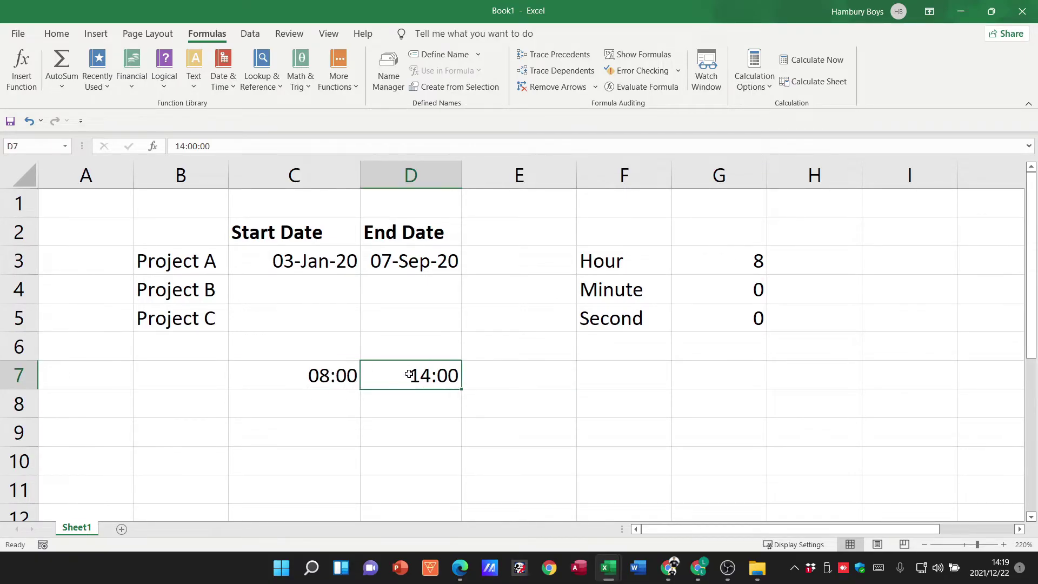
Enter =D7-C7 in E7, then delete it, leaving E7 empty
left_click(524, 372)
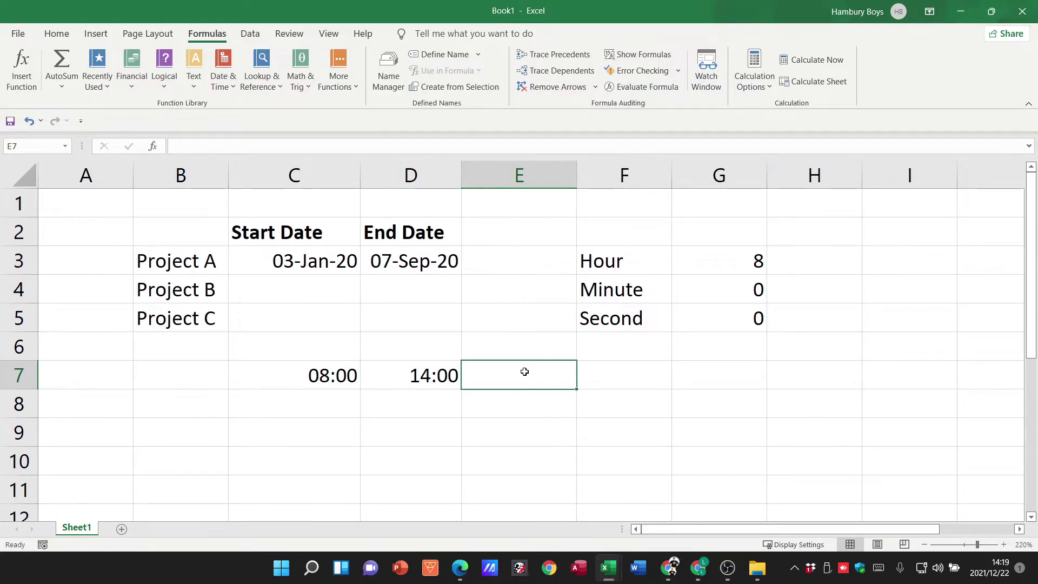
type("=")
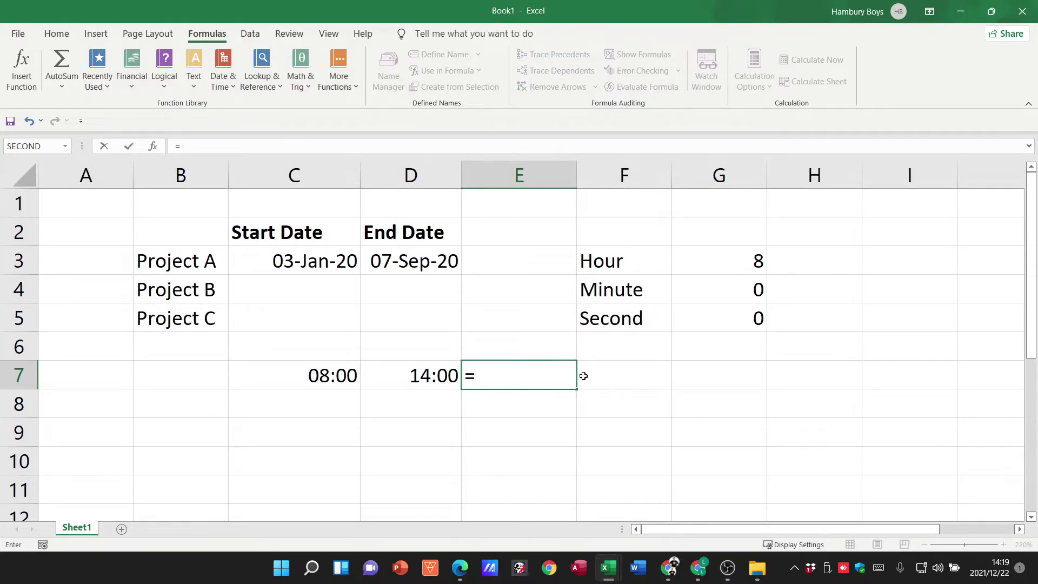
left_click(434, 375)
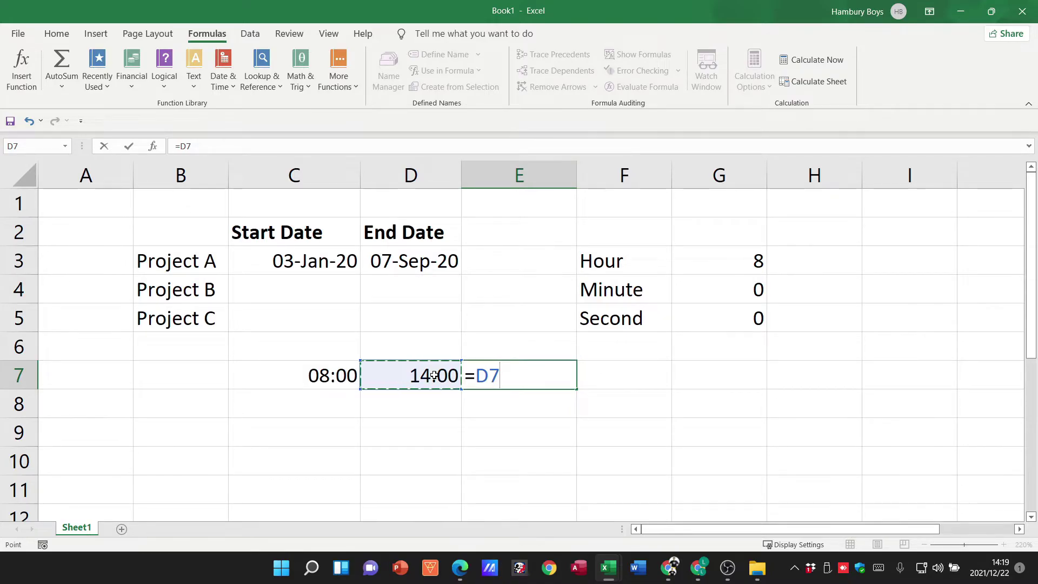
type("-")
left_click(340, 375)
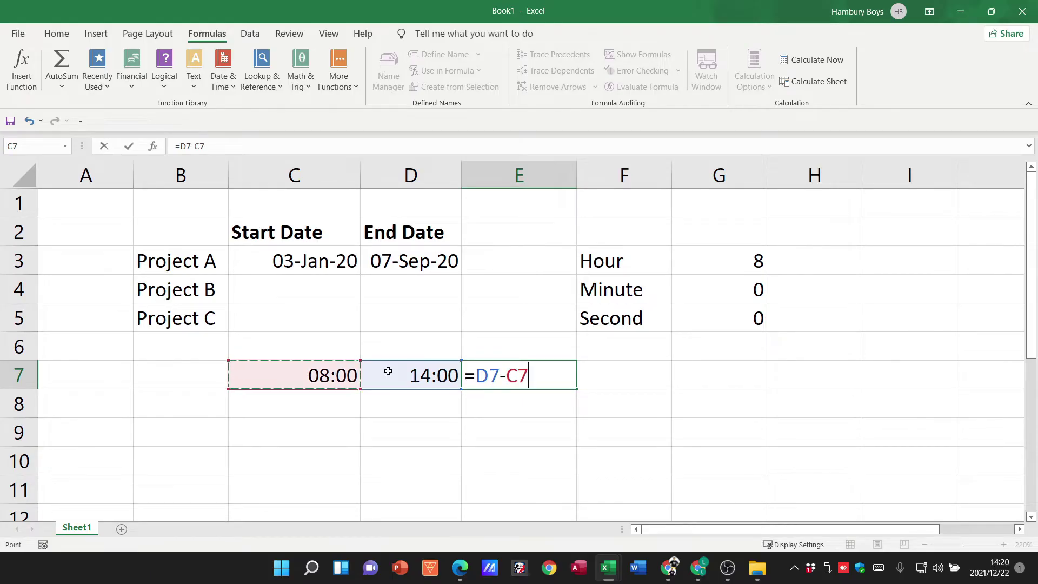
key("Return")
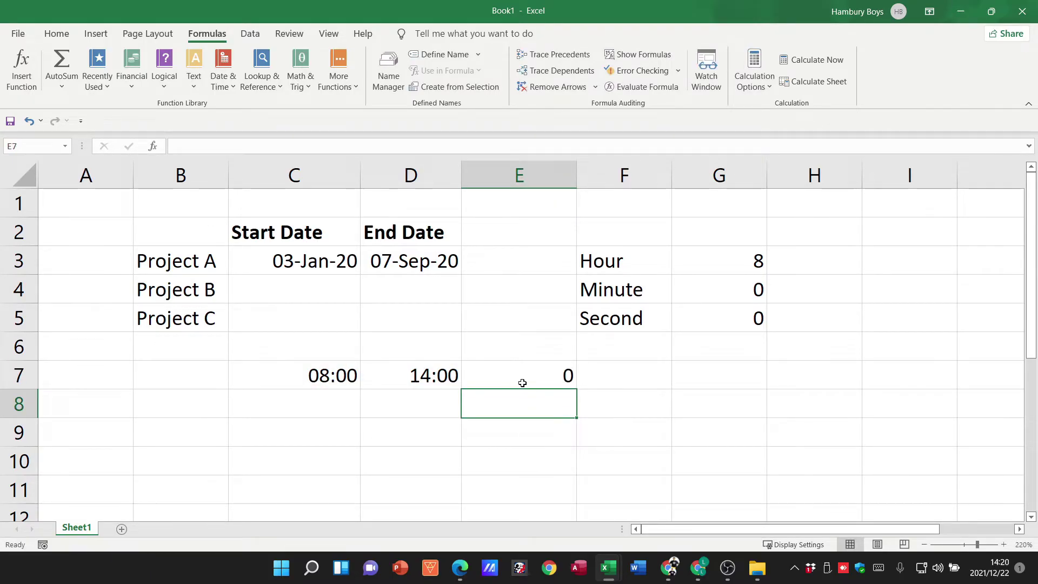
left_click(523, 382)
key("Delete")
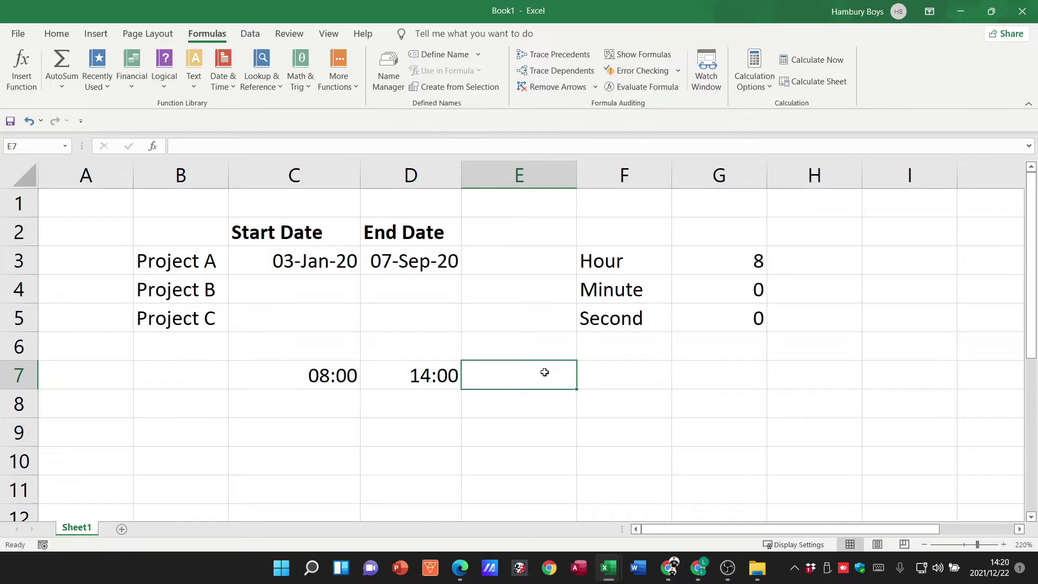
Enter =D7-C7 in E8, showing the 06:00 difference
left_click(538, 408)
type("=")
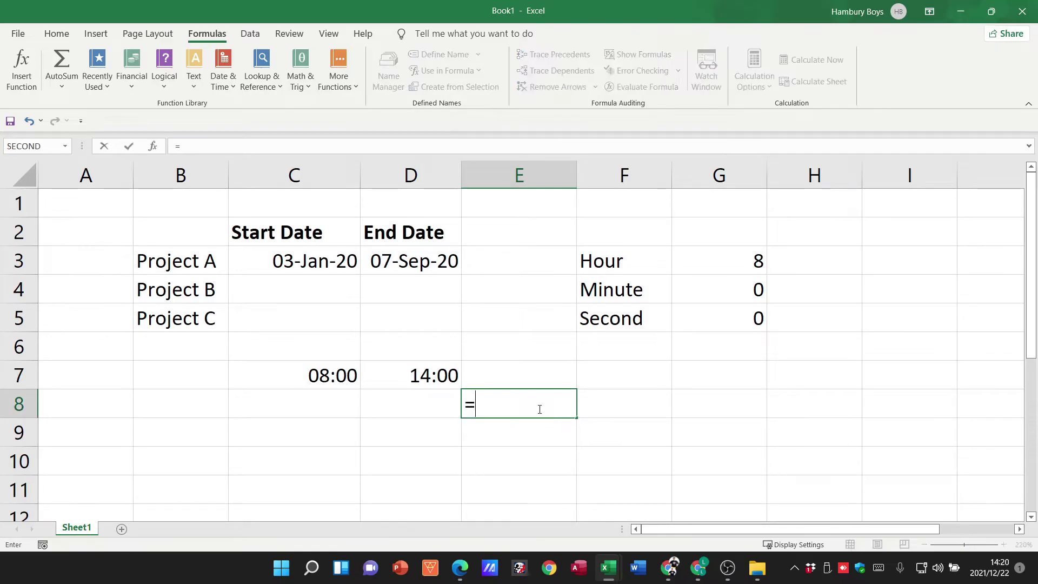
left_click(419, 374)
type("-")
left_click(337, 382)
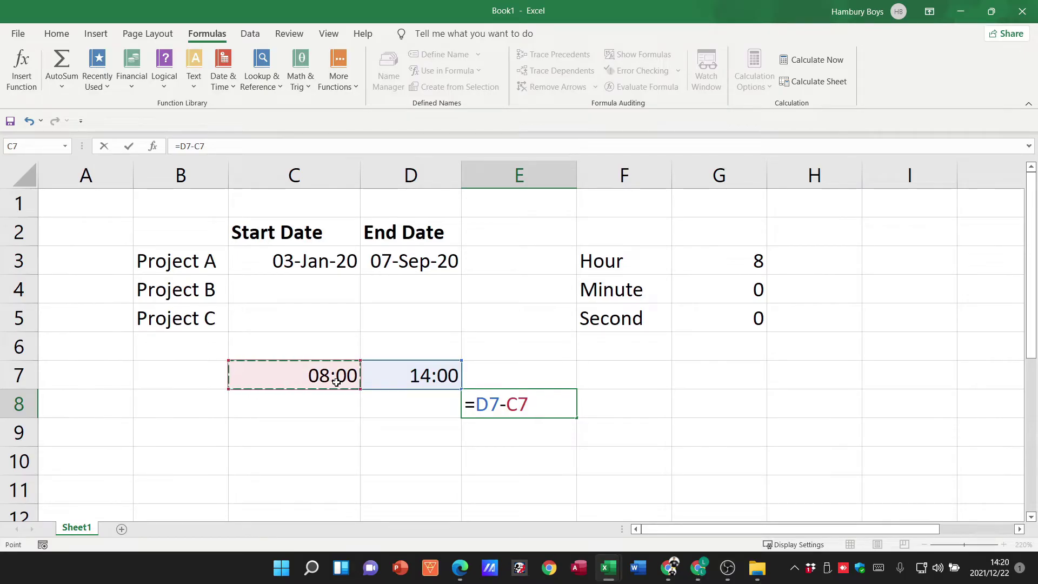
key("Return")
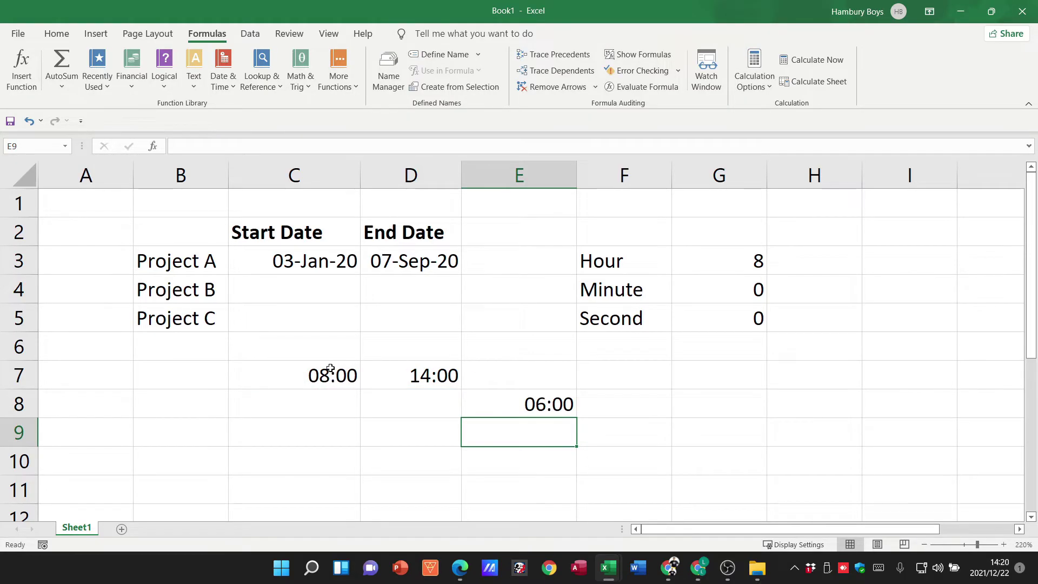
Wrap E8's subtraction in parentheses and append *24, making =(D7-C7)*24
left_click(551, 400)
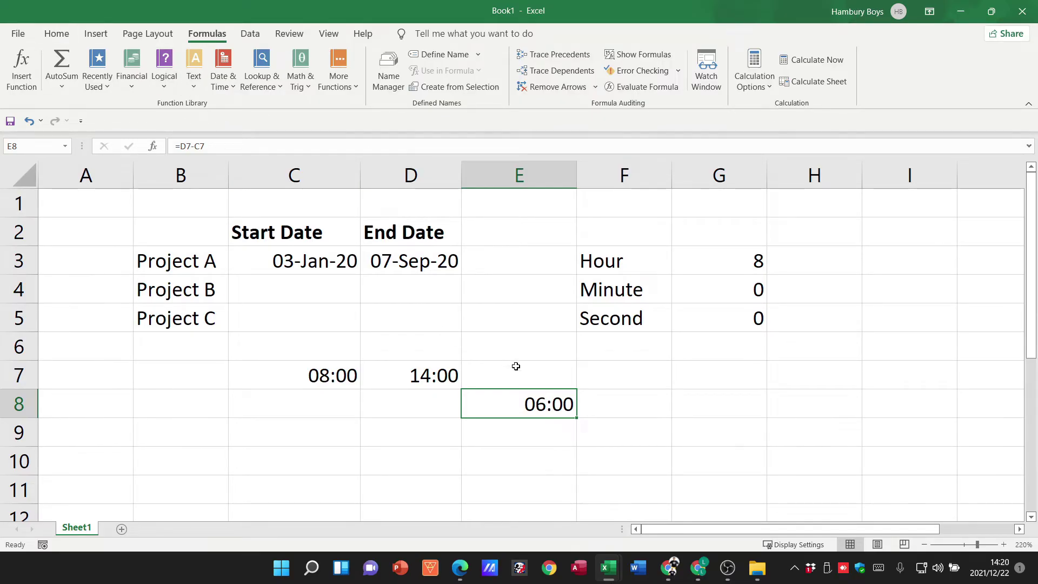
double_click(529, 394)
type(")")
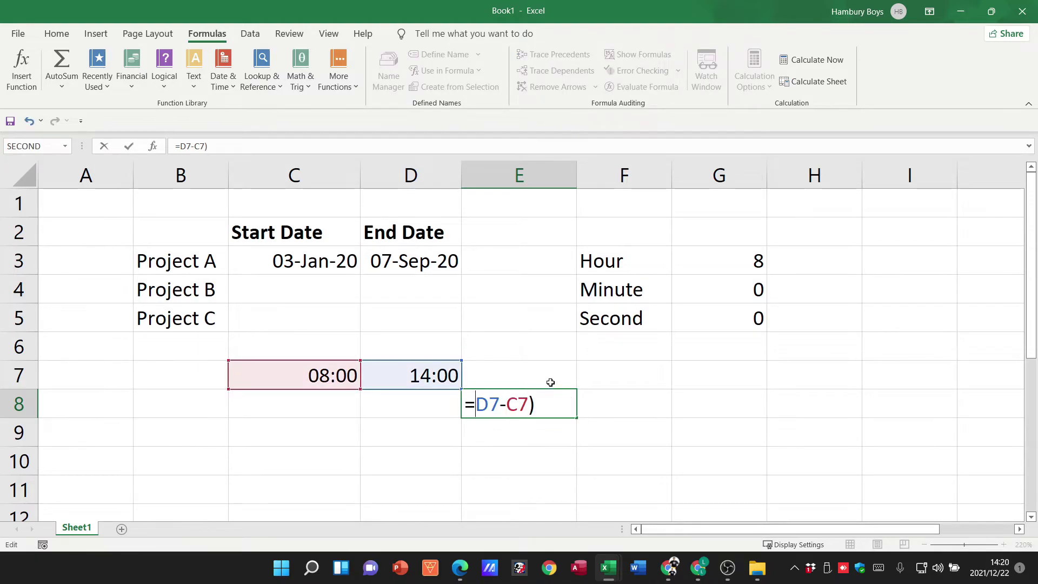
key("Left")
key("Left")
key("Left")
key("Left")
key("Left")
key("Left")
type("(")
key("Right")
key("Right")
key("Right")
key("Right")
key("Right")
key("Right")
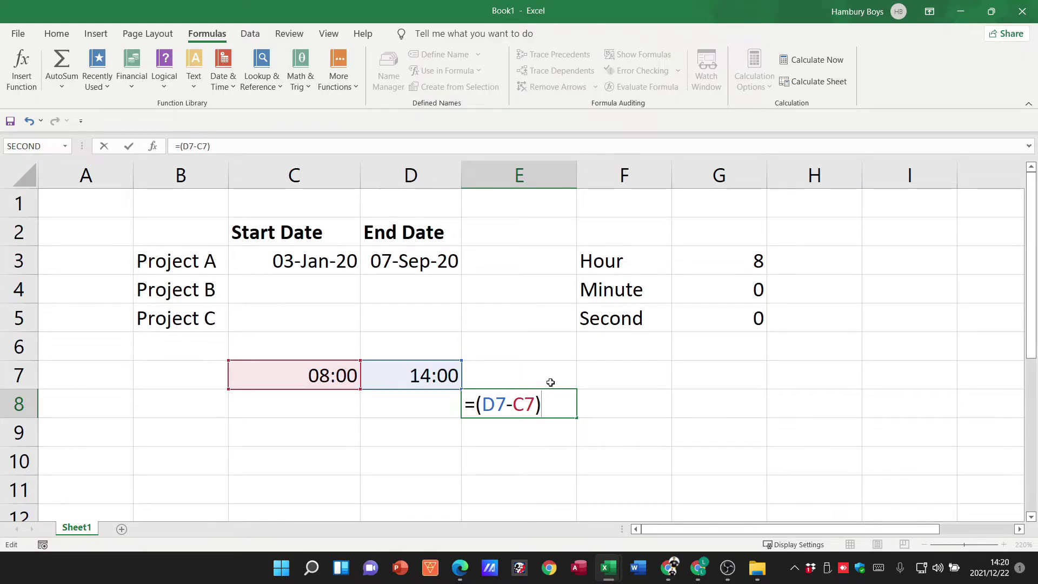
type("*24")
key("Return")
left_click(545, 407)
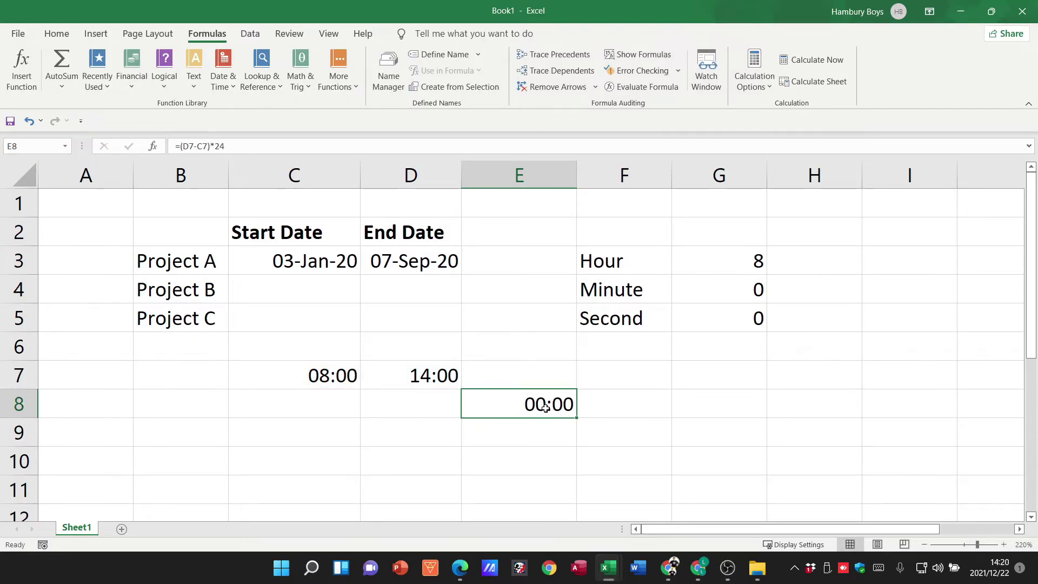
left_click(57, 33)
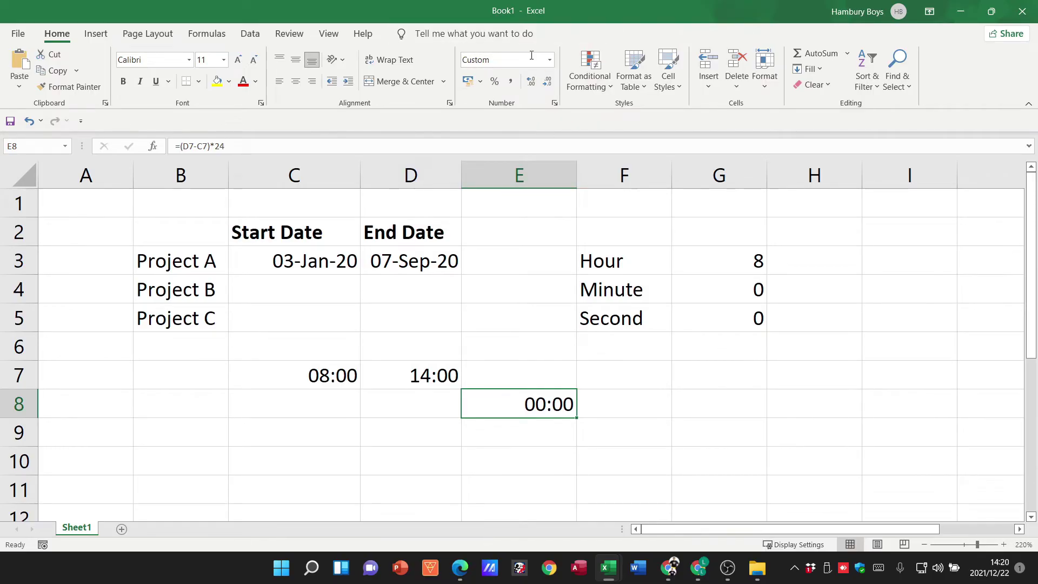
Format E8 as Number with zero decimal places so it displays 6
left_click(550, 60)
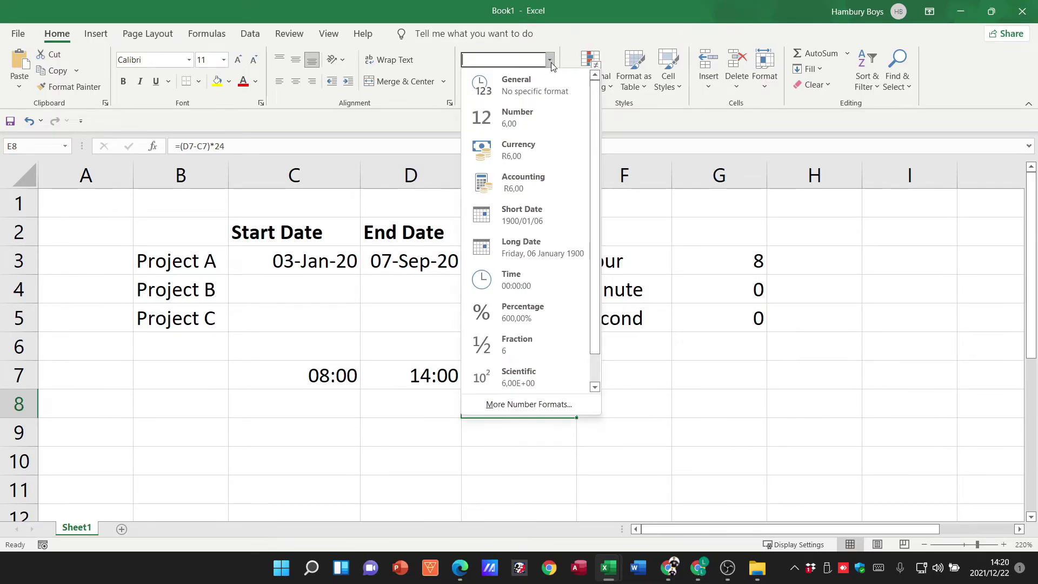
left_click(528, 118)
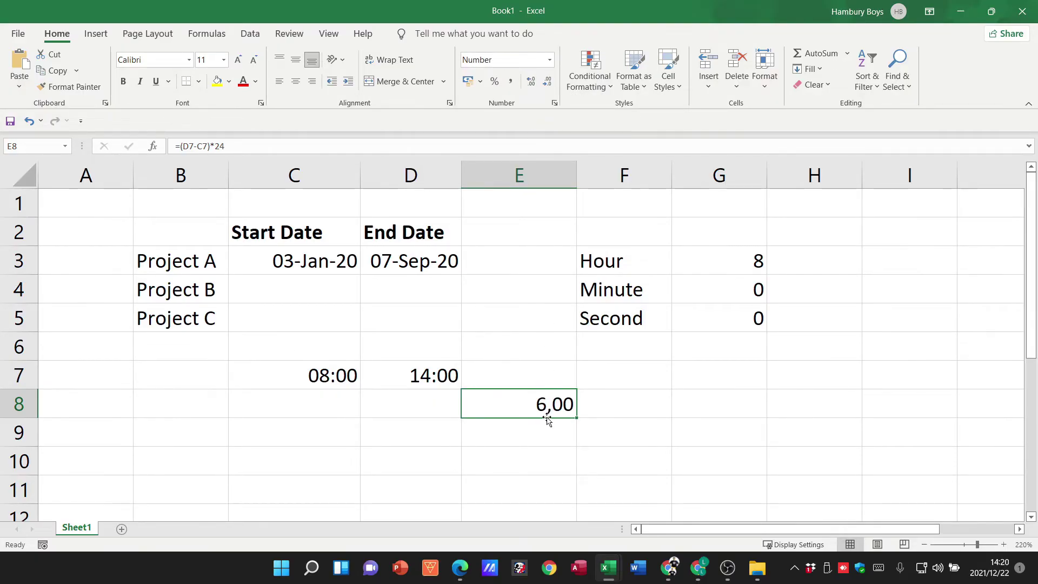
left_click(547, 82)
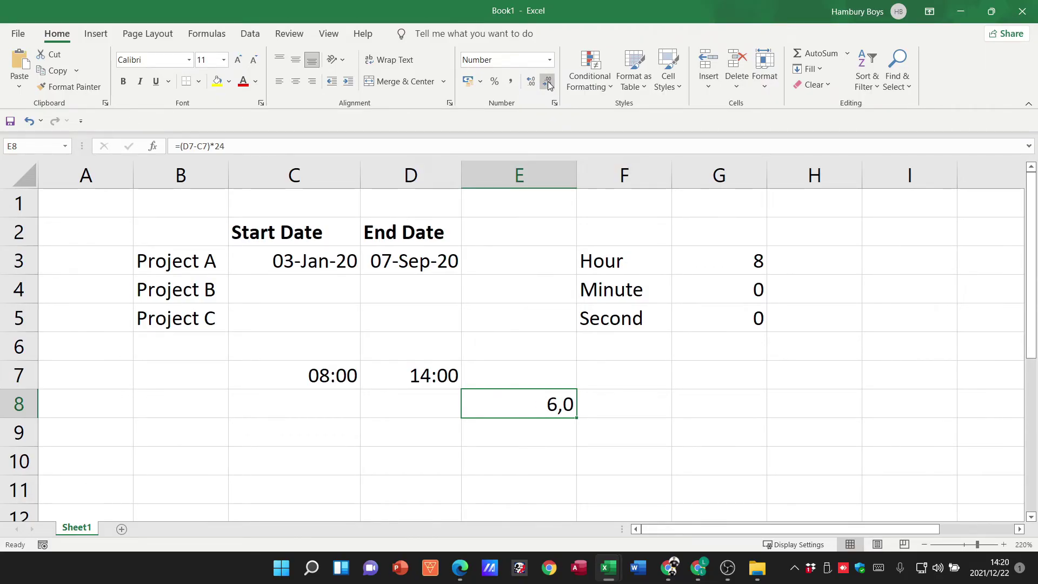
left_click(547, 82)
left_click(341, 371)
left_click(396, 371)
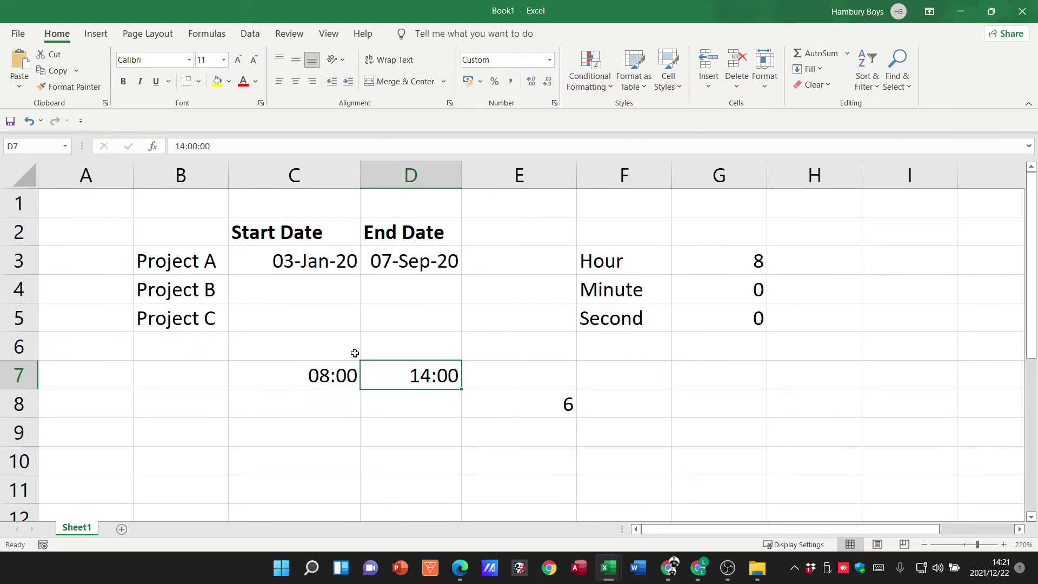
left_click(306, 374)
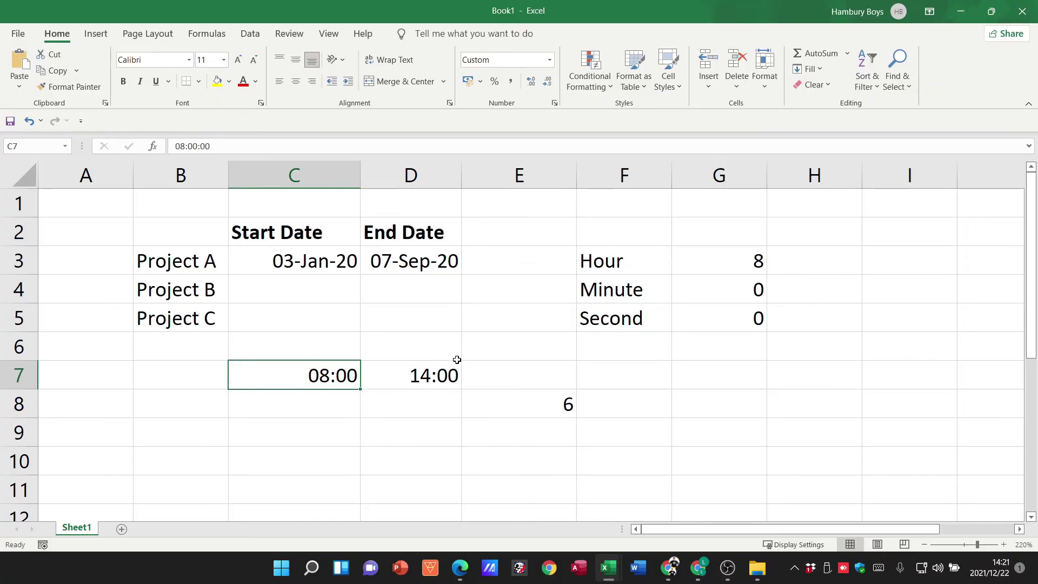
left_click(448, 376)
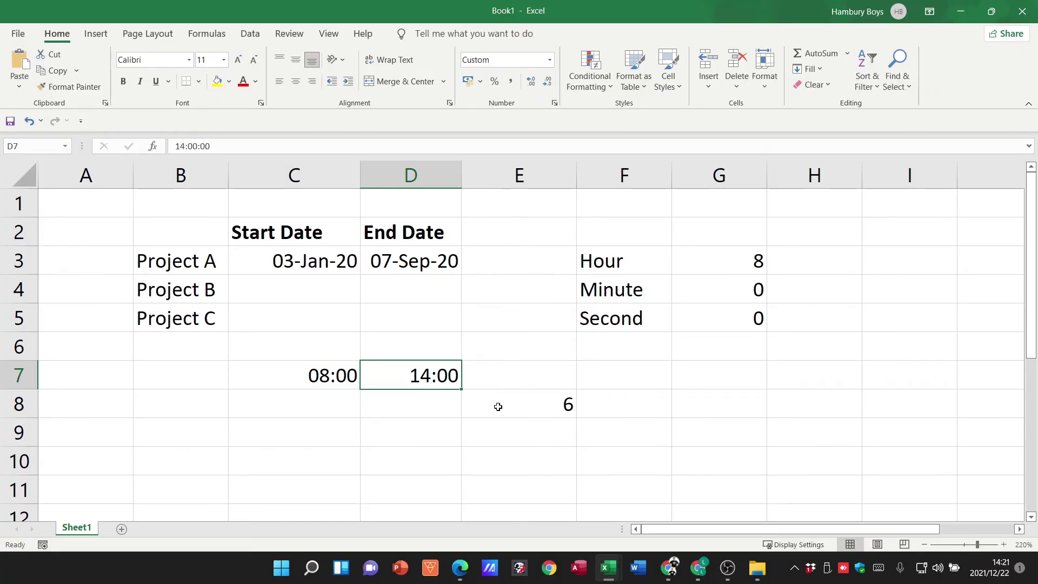